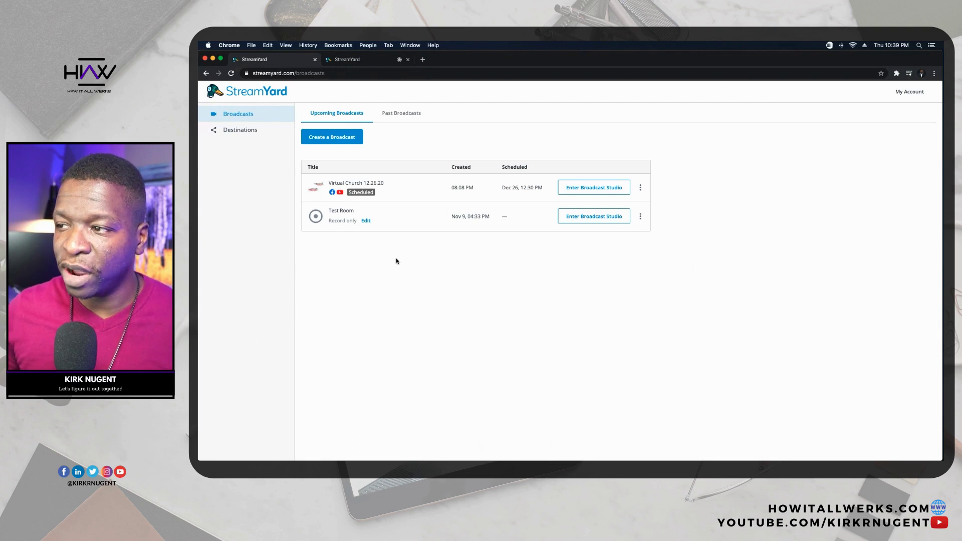
- Enter the Test Room broadcast studio with the camera off and the microphone muted
left_click(592, 219)
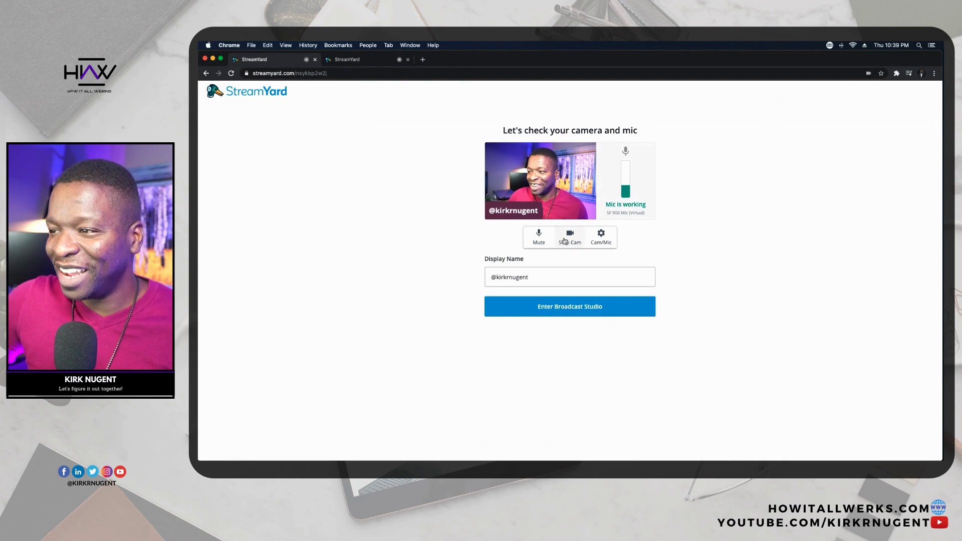
left_click(567, 239)
left_click(545, 241)
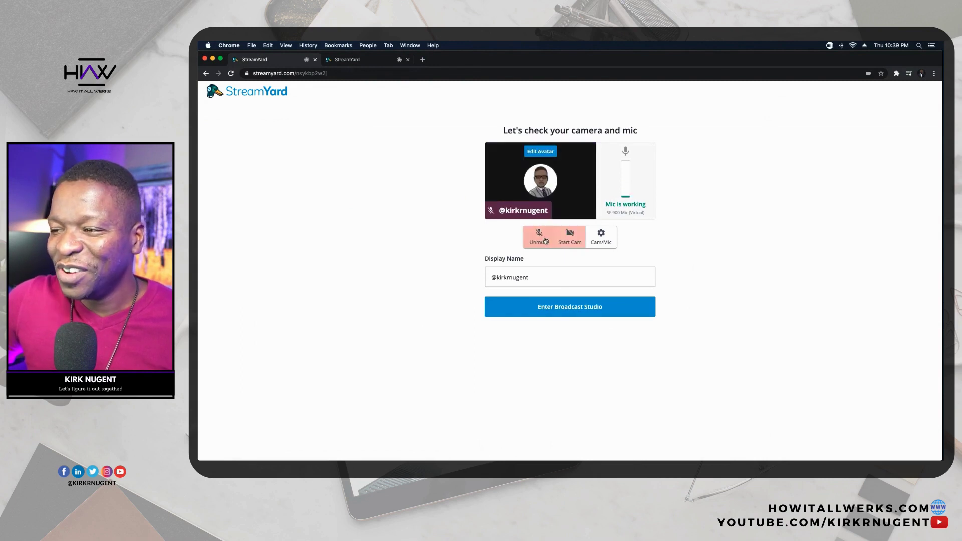
left_click(570, 310)
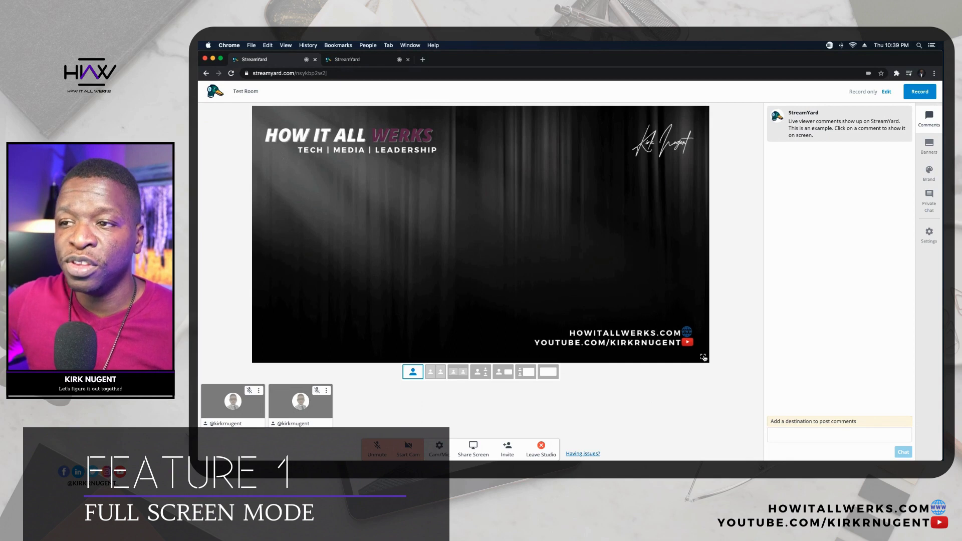
left_click(703, 357)
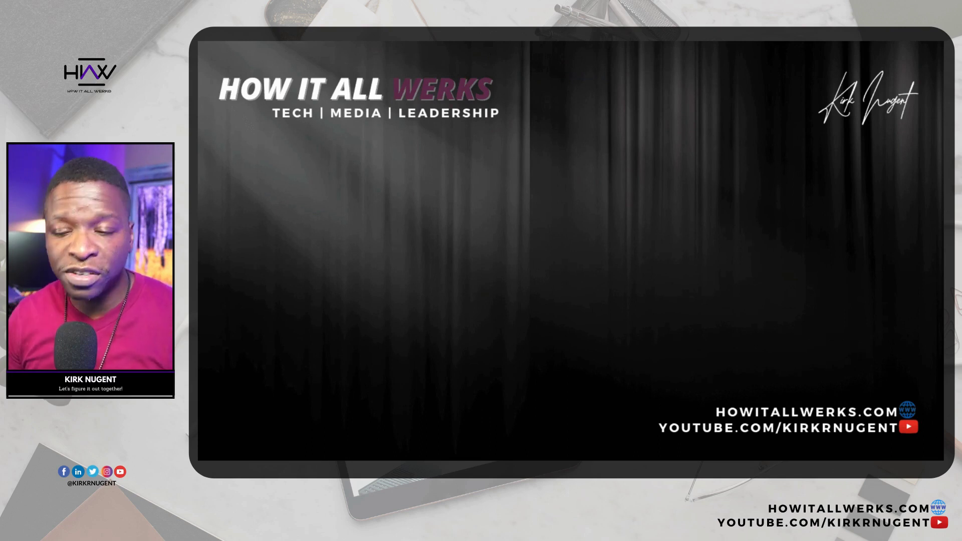
mouse_move(681, 383)
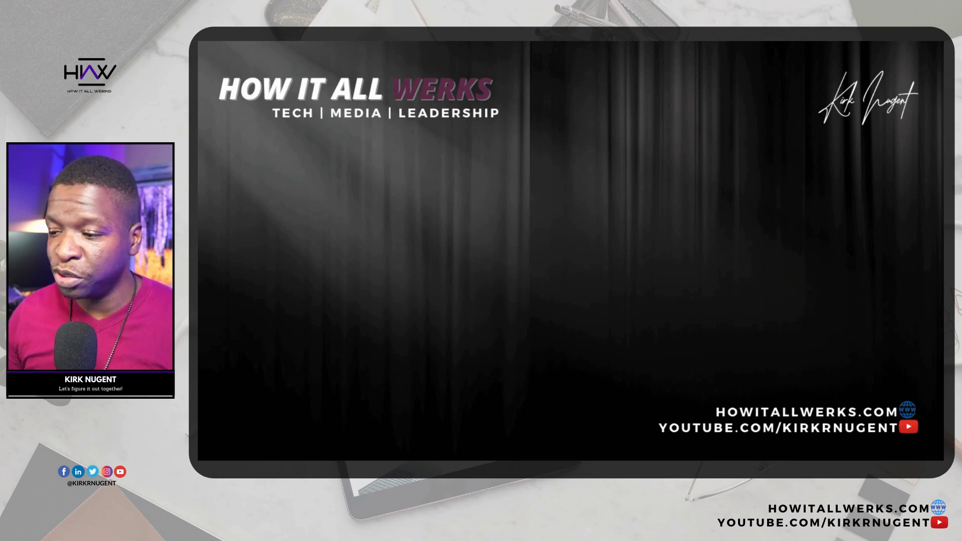
mouse_move(633, 456)
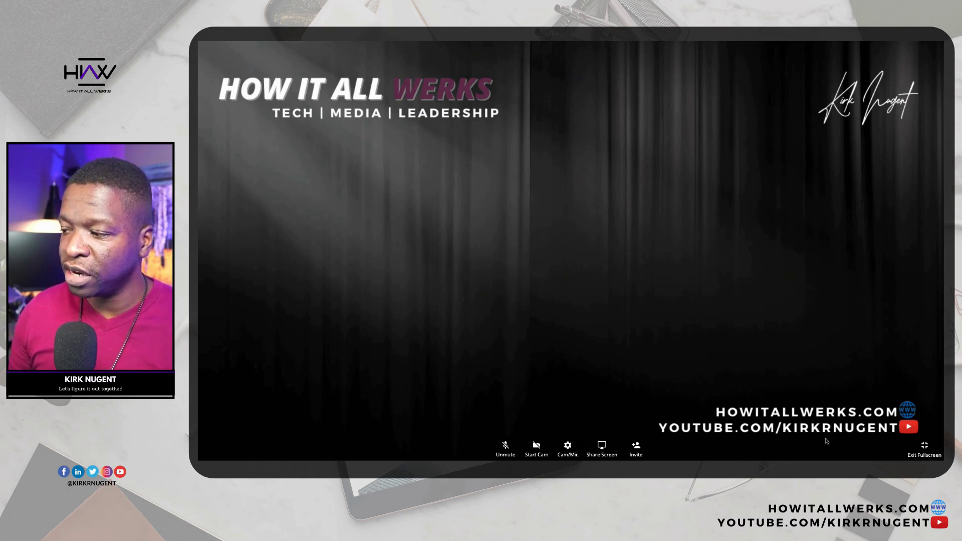
left_click(924, 446)
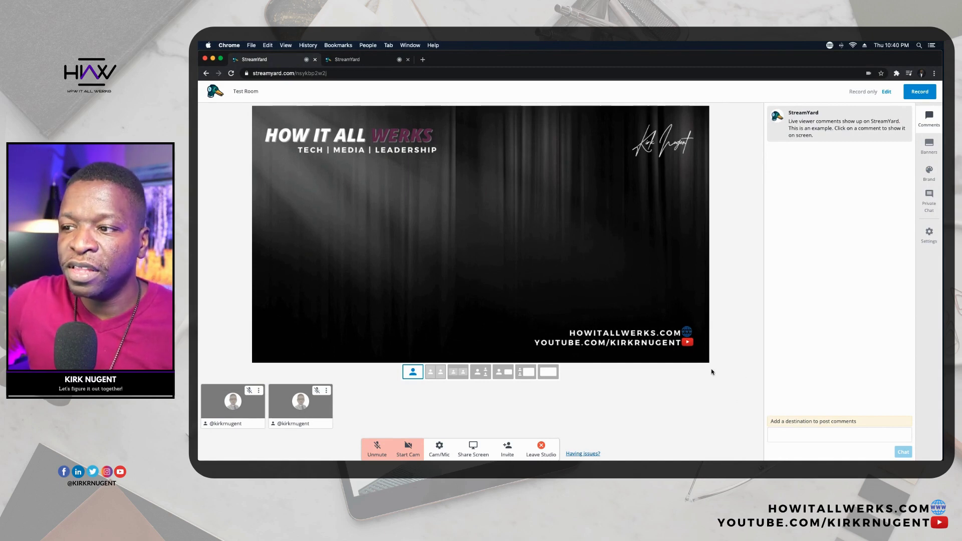
left_click(929, 236)
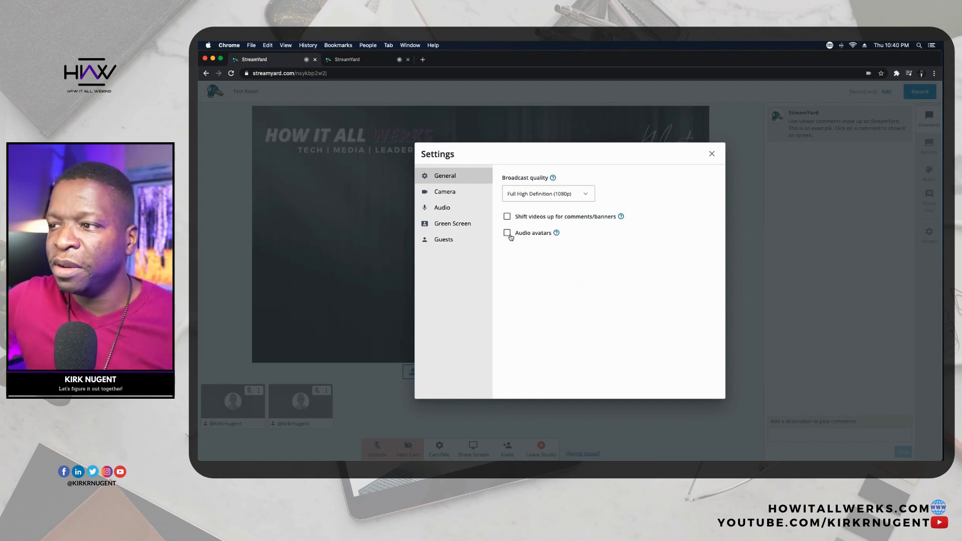
- Enable the Audio avatars option on the General settings tab and close Settings
mouse_move(557, 233)
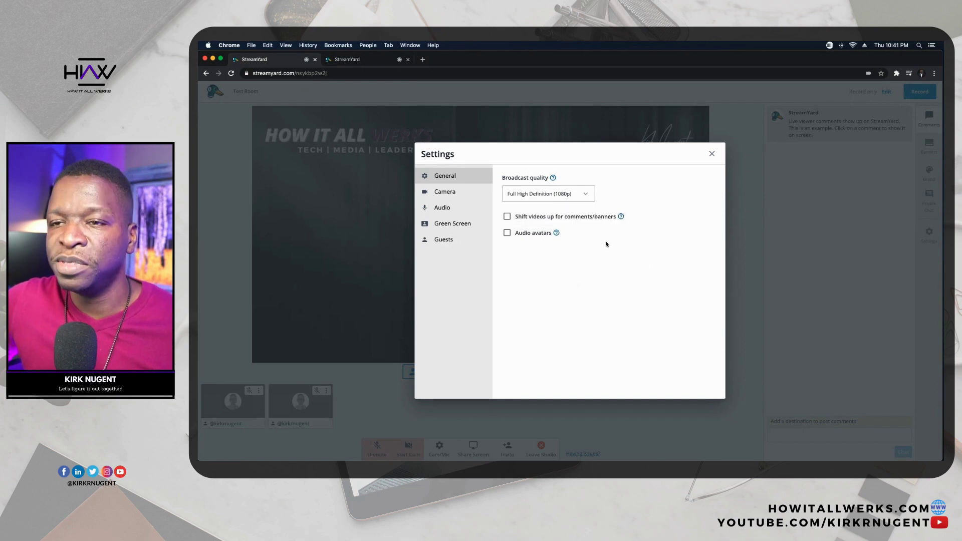
left_click(711, 154)
mouse_move(329, 410)
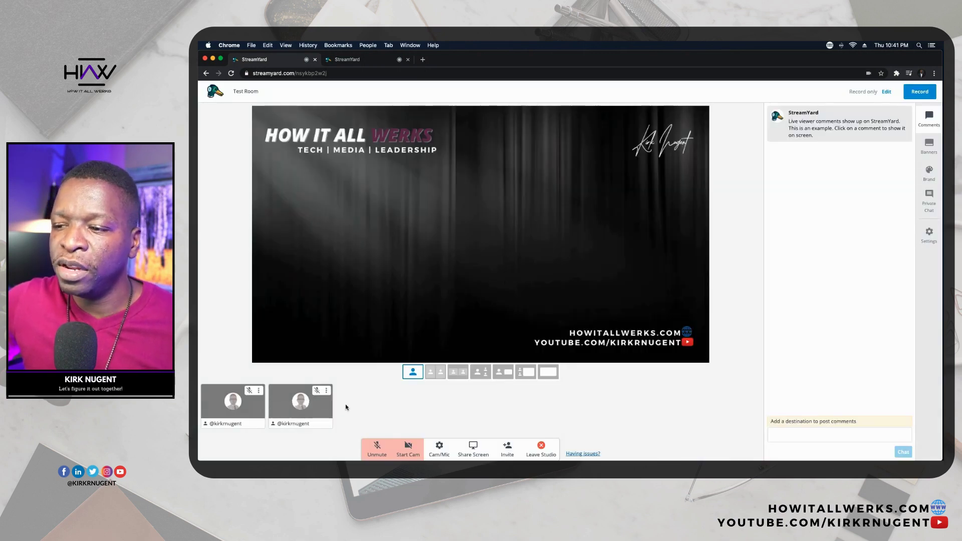
left_click(928, 235)
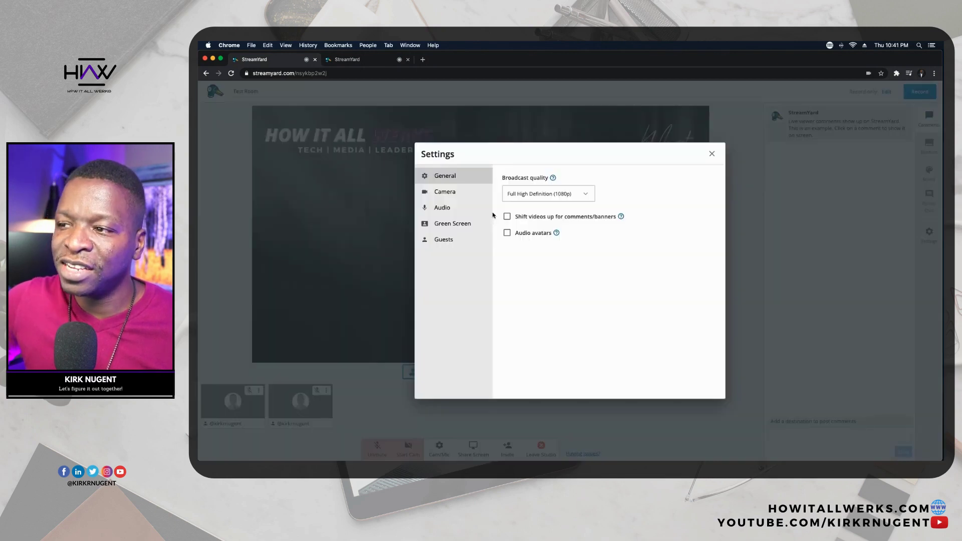
left_click(507, 233)
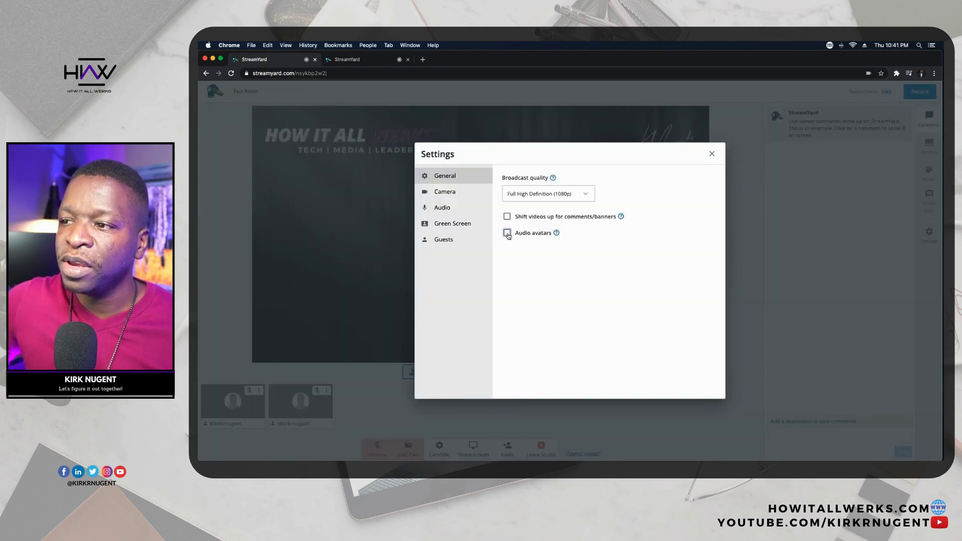
left_click(711, 153)
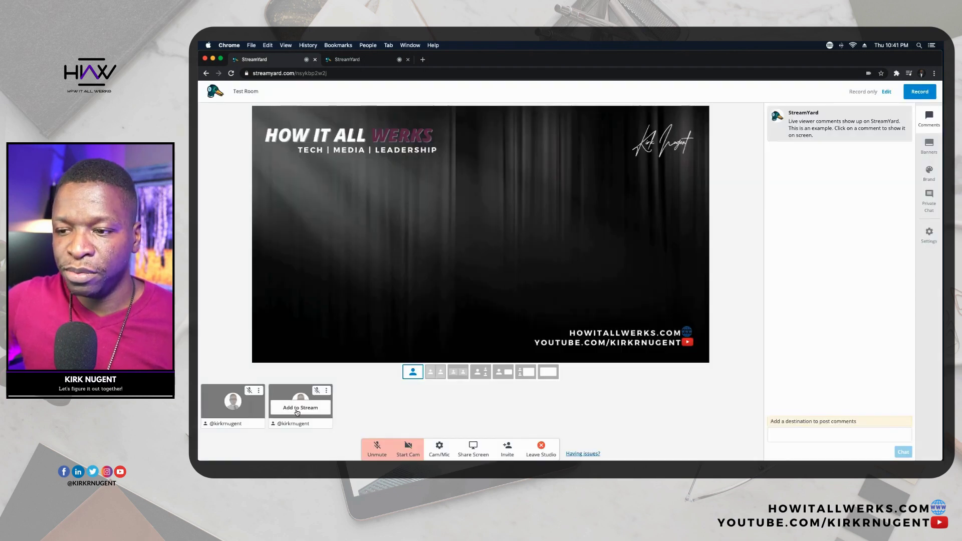
- Add the second participant to the stream so their audio avatar fills the stage
left_click(299, 407)
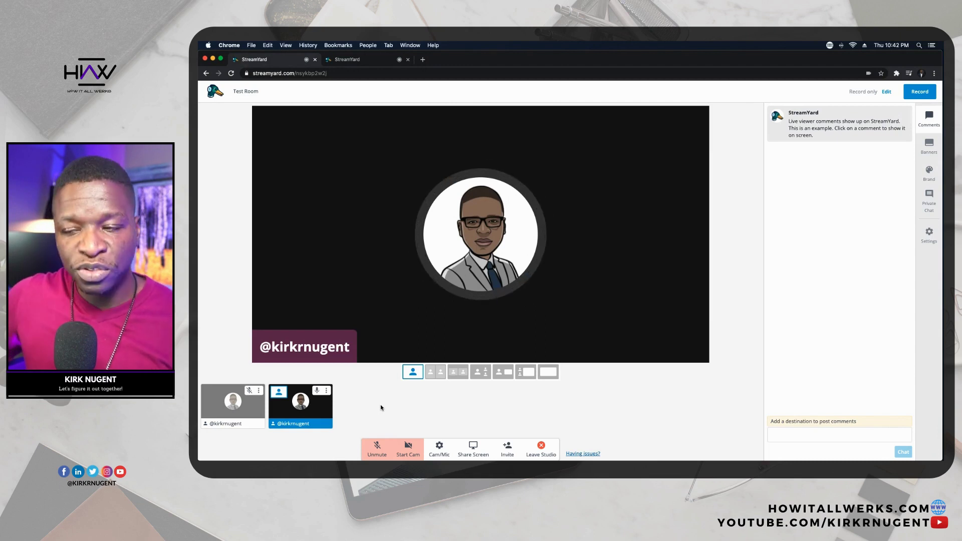
- Uncheck Audio avatars so the stage returns to the How It All Werks curtain background
left_click(924, 243)
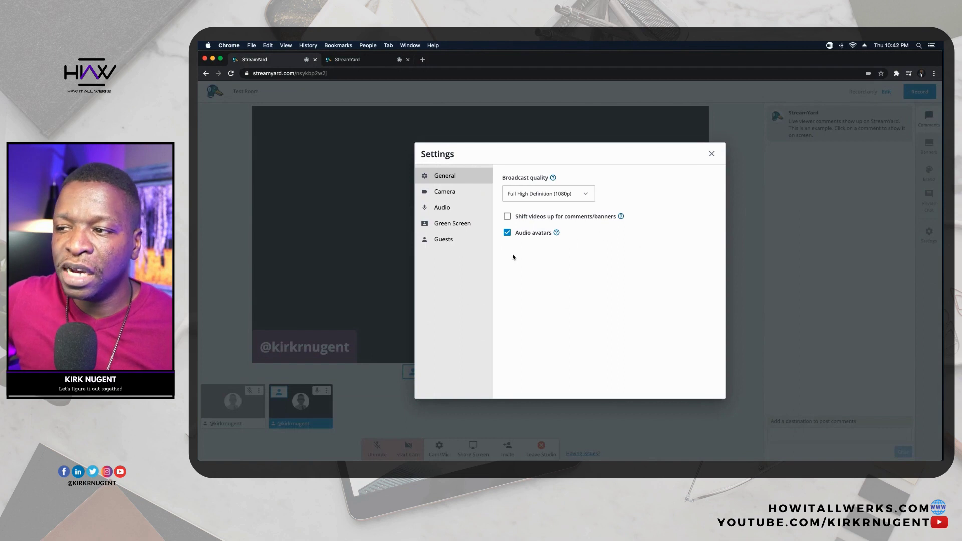
left_click(507, 234)
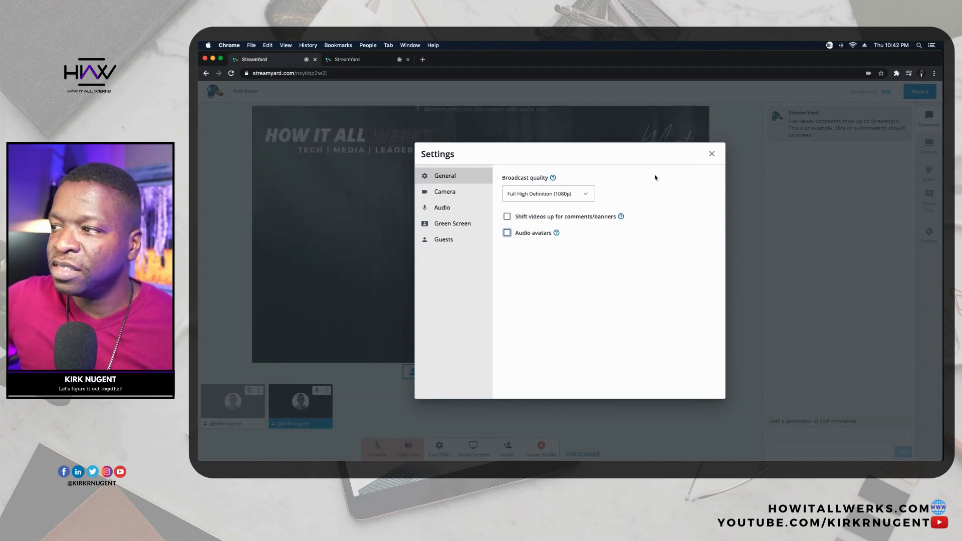
left_click(712, 154)
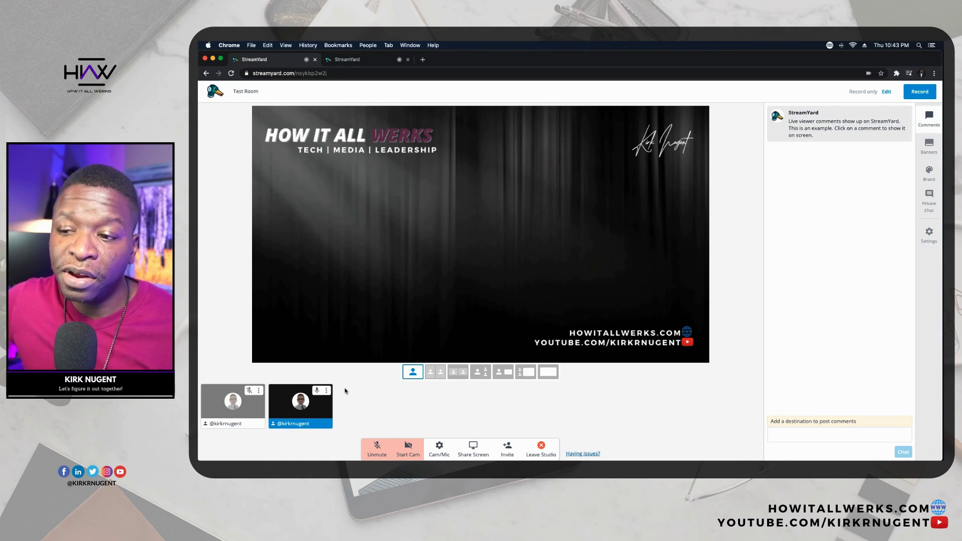
left_click(327, 390)
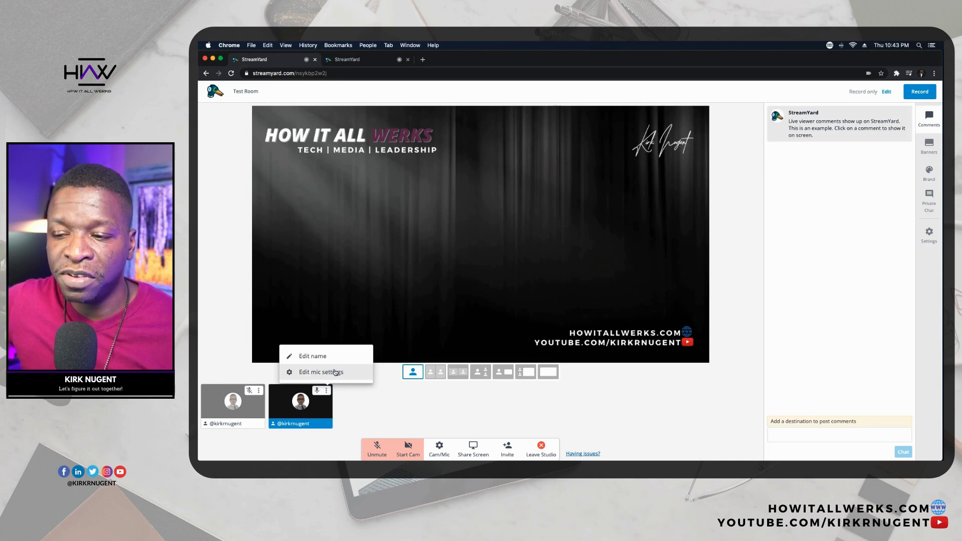
- In the host's mic settings, try volume 135 manually, then re-enable automatic volume adjustment
left_click(320, 371)
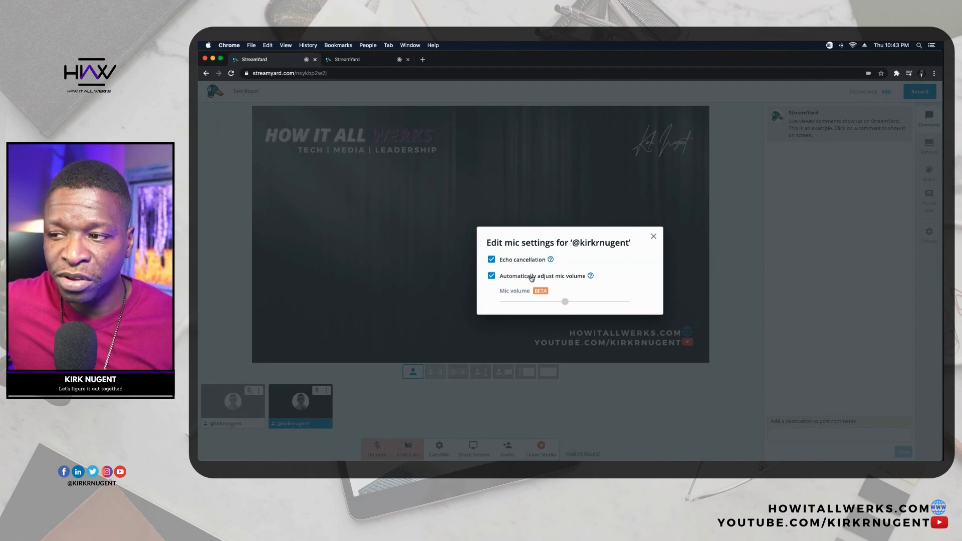
left_click(491, 276)
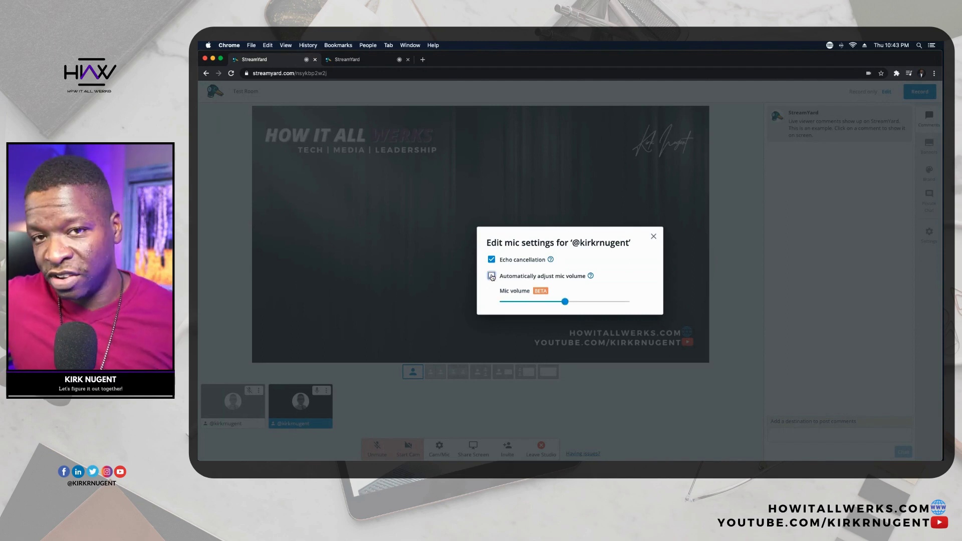
left_click_drag(565, 302, 605, 303)
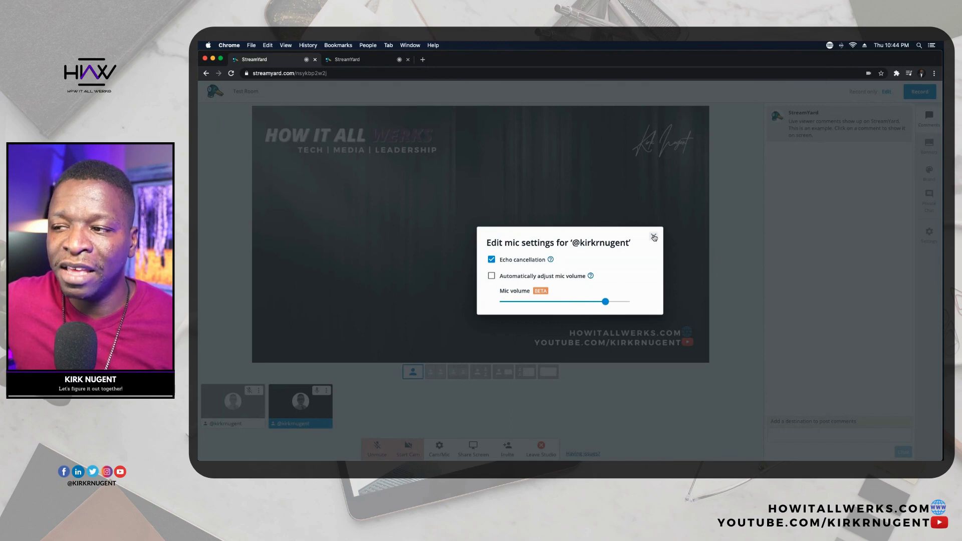
left_click(491, 275)
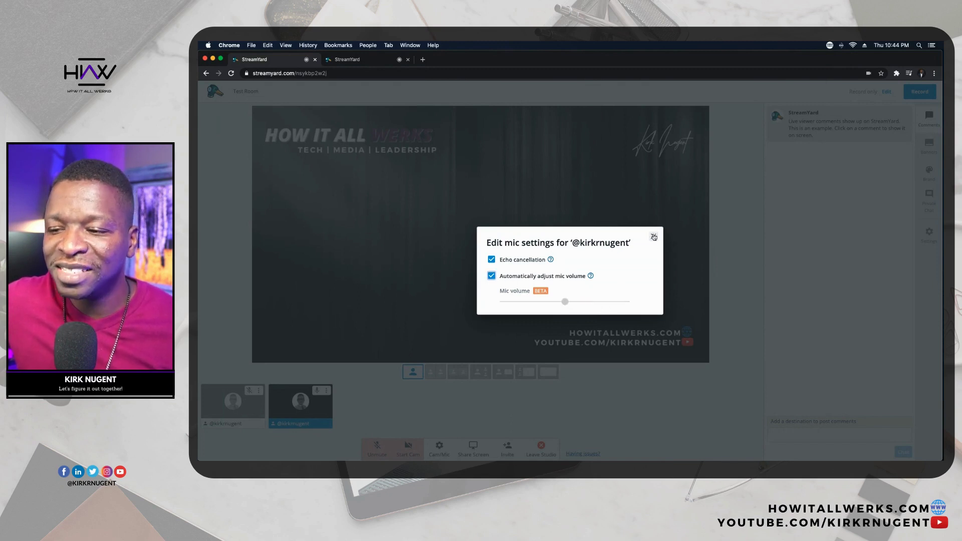
left_click(653, 236)
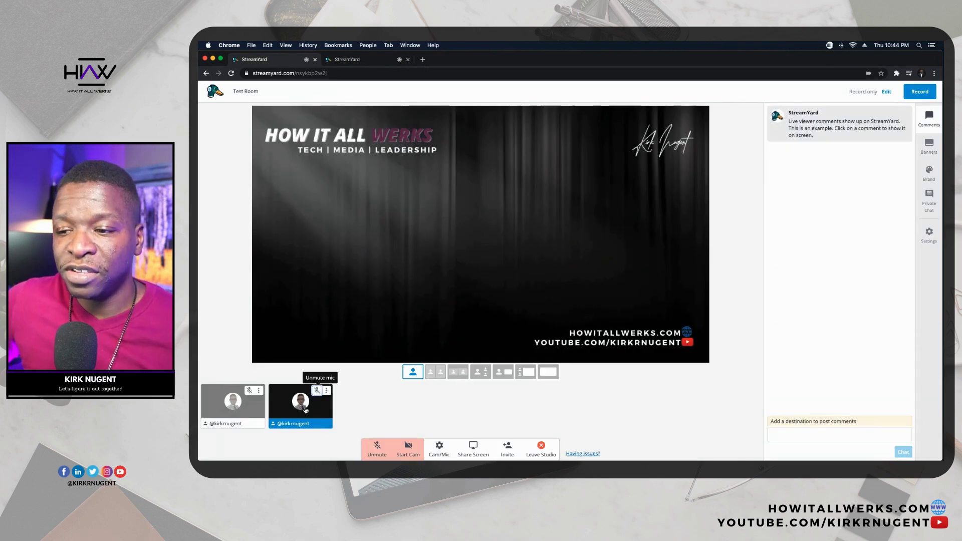
mouse_move(302, 408)
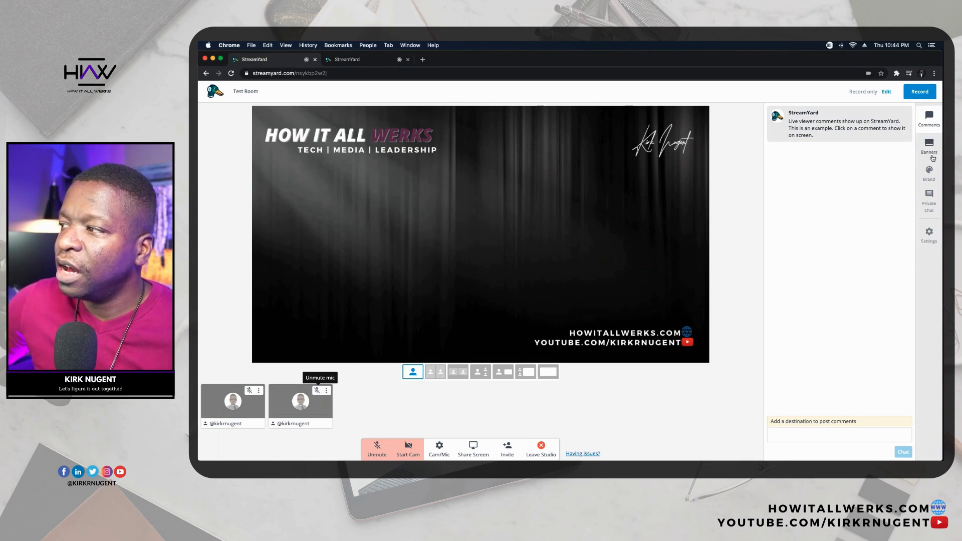
- Change the brand theme from Default to Minimal and return to the viewer comments list
left_click(928, 174)
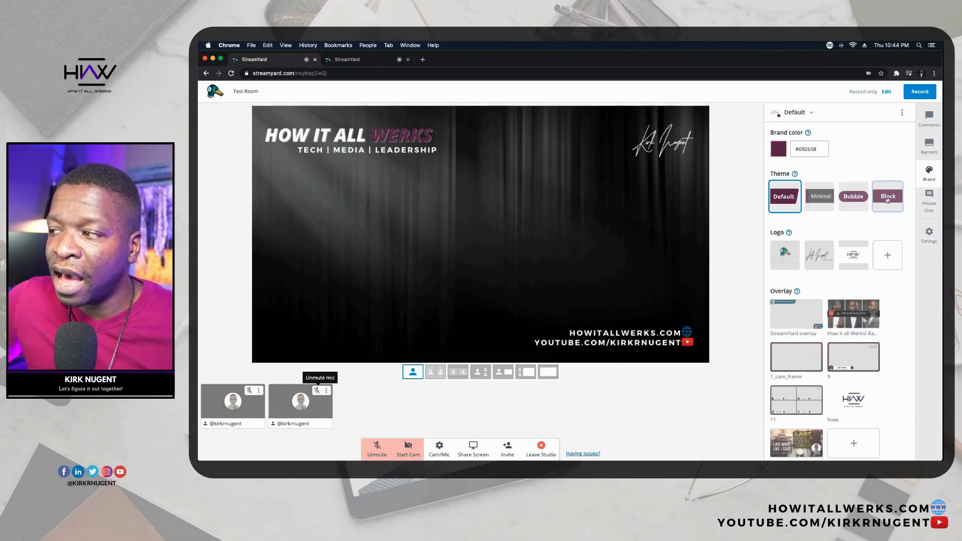
left_click(813, 196)
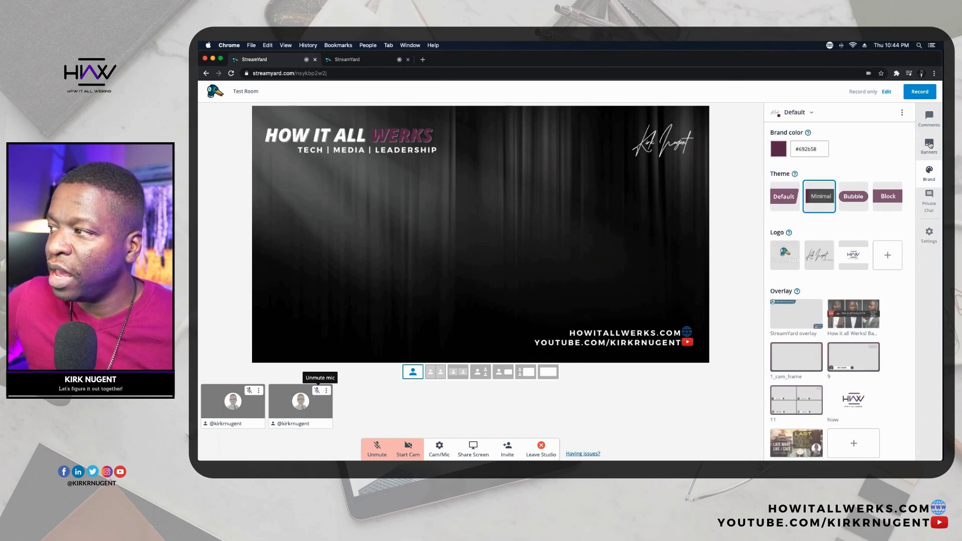
left_click(932, 124)
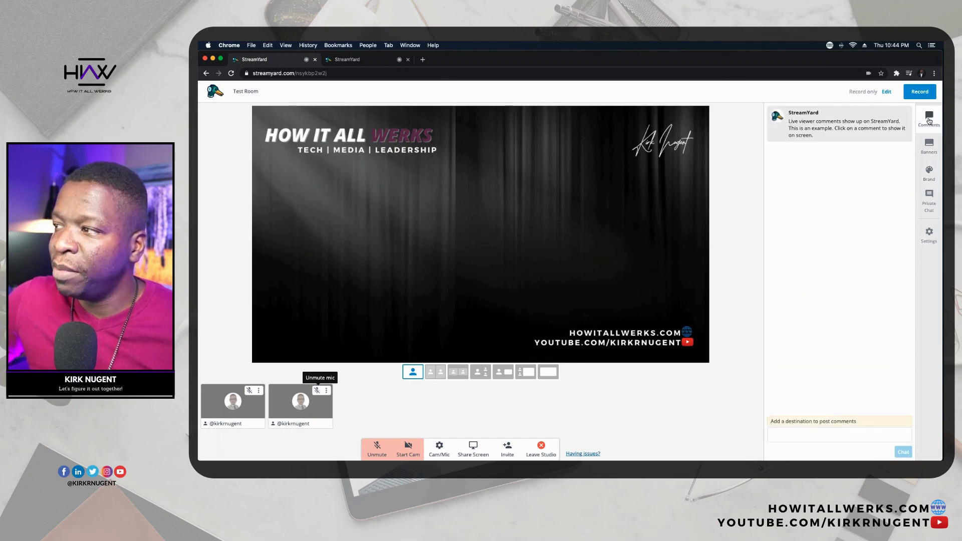
- Show the sample StreamYard comment on stage and bring back the Brand settings
left_click(840, 125)
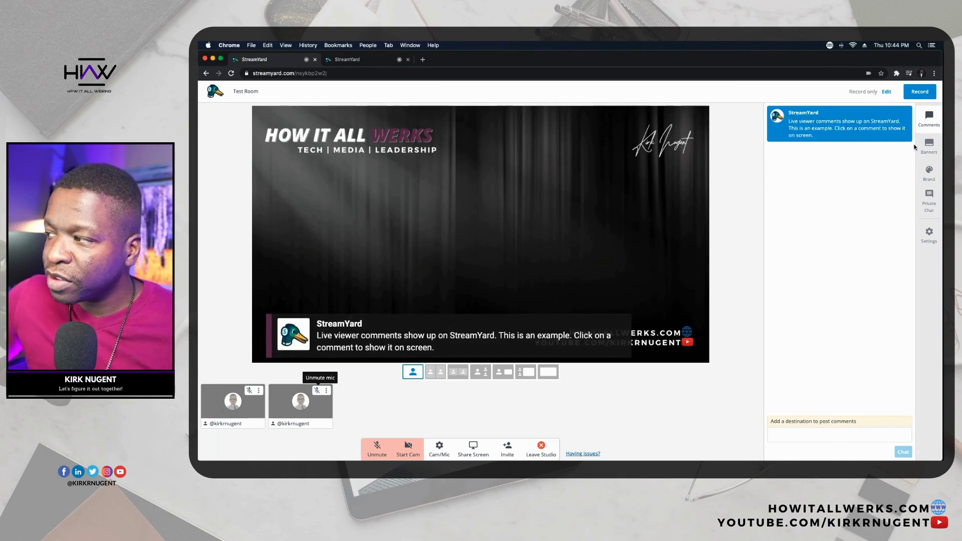
left_click(929, 172)
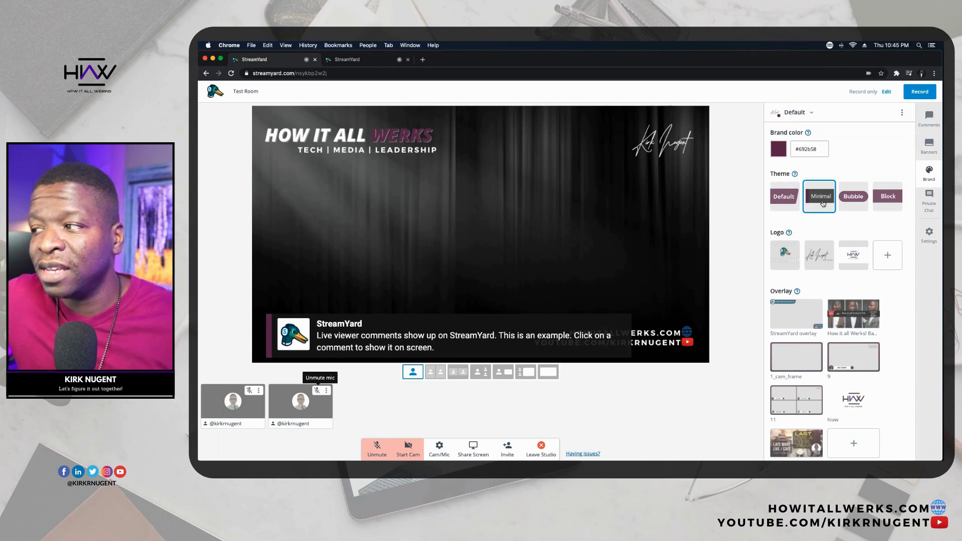
- Restyle the on-stage comment with the Default, then Minimal, and finally Bubble themes
left_click(784, 202)
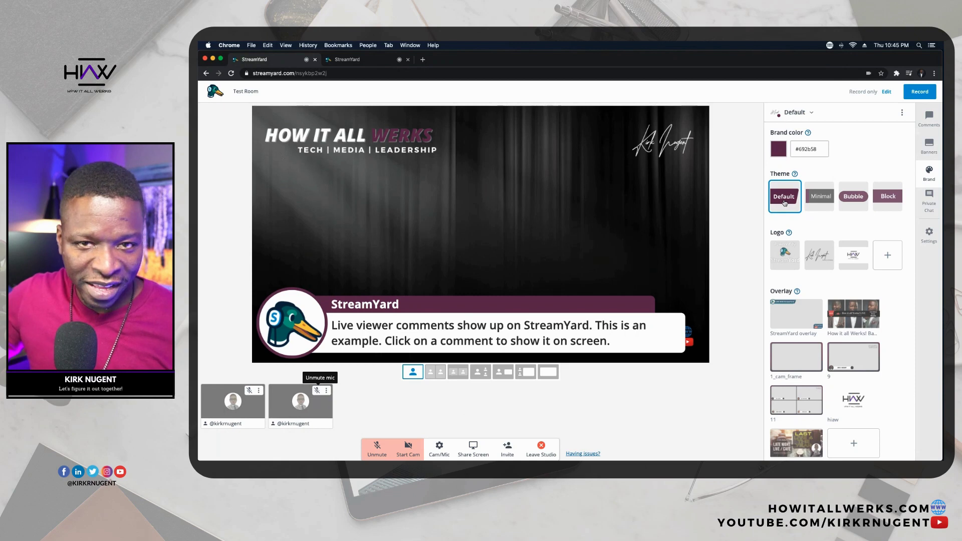
left_click(820, 201)
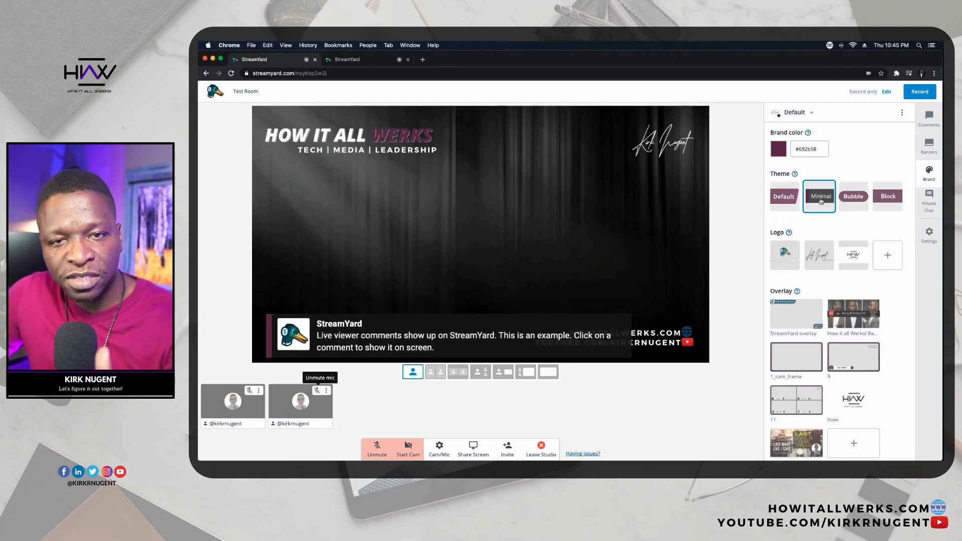
left_click(846, 200)
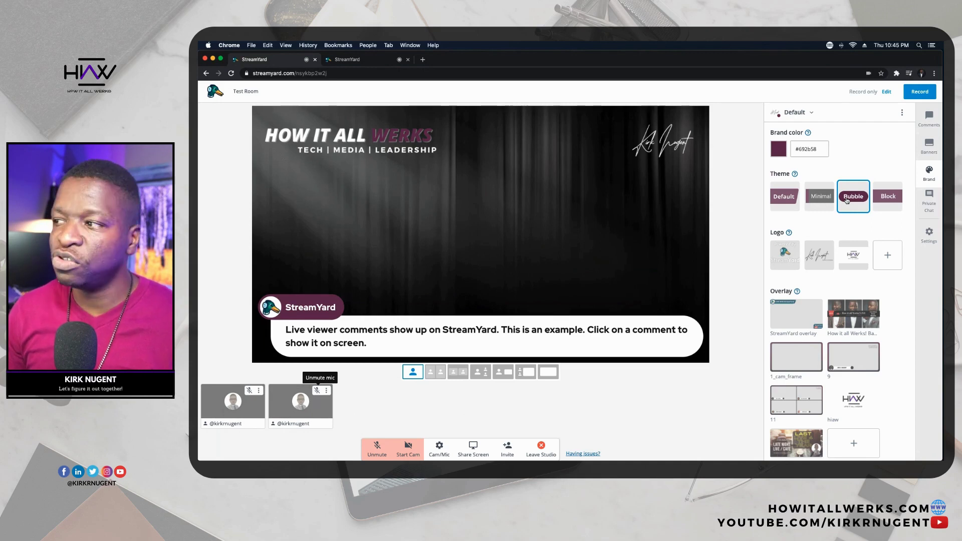
- Switch the brand theme to Block so the on-stage comment uses the Block style
left_click(884, 196)
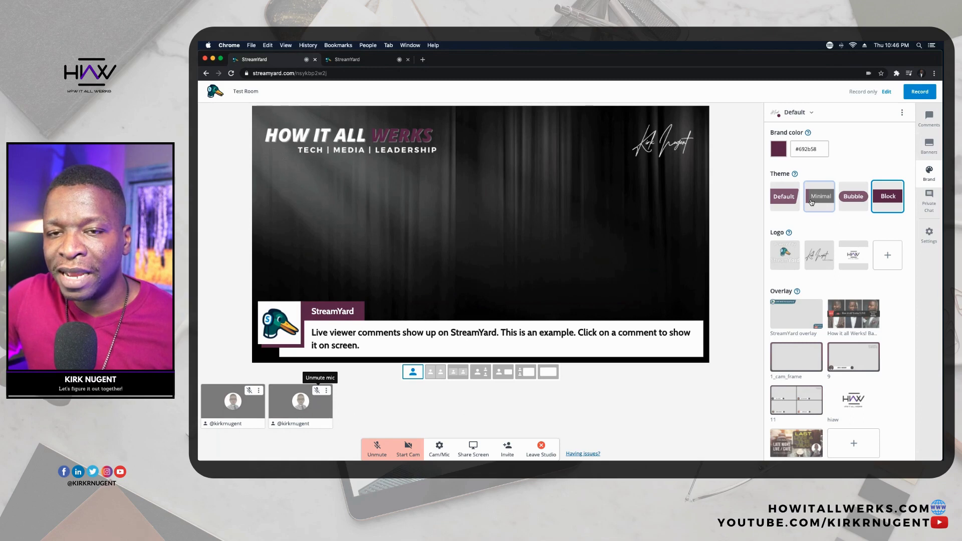
left_click(850, 197)
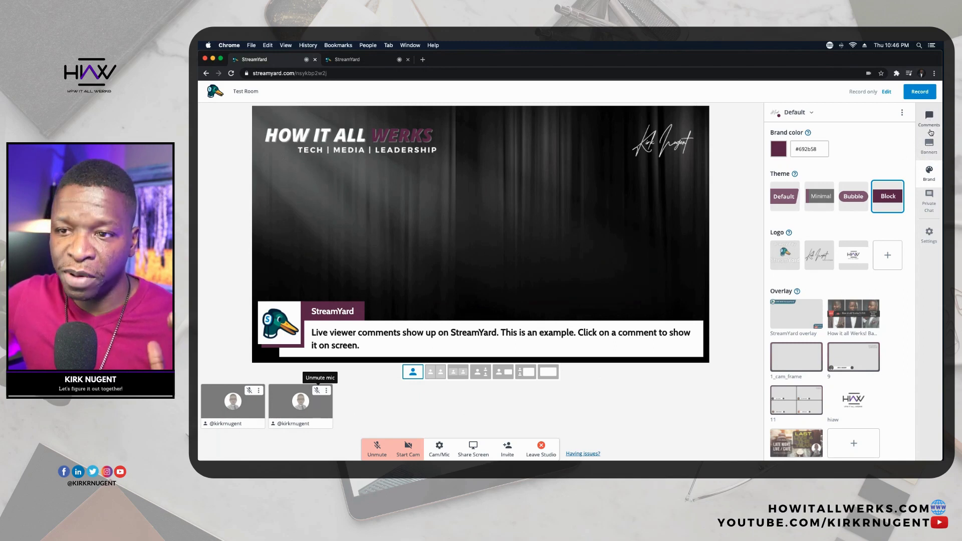
- Hide the comment and show the 'Video - Only Want You' banner in Block style
left_click(928, 146)
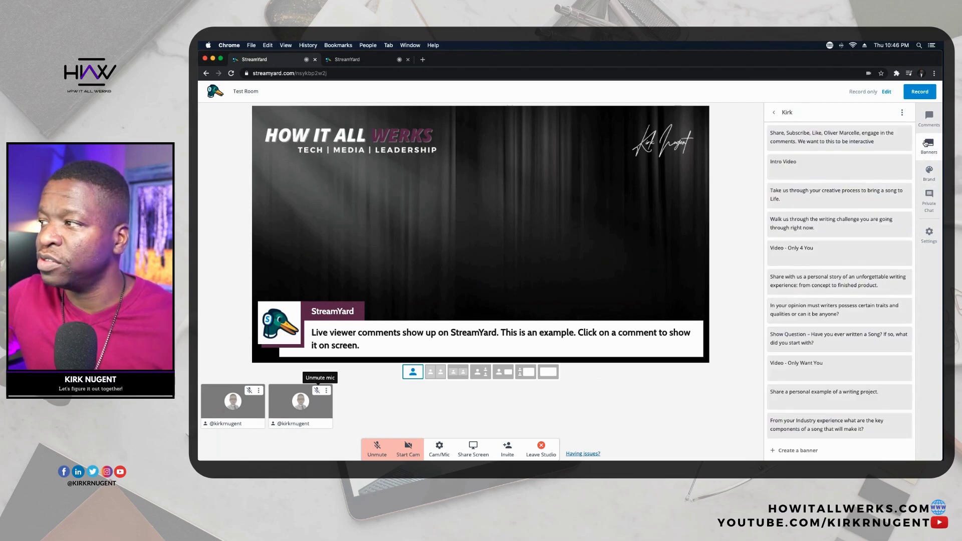
left_click(929, 120)
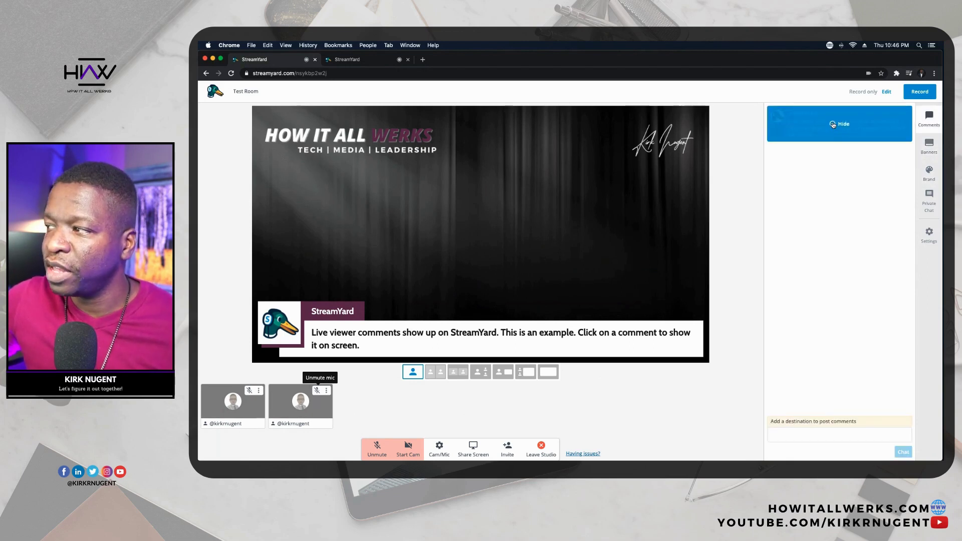
left_click(851, 128)
left_click(929, 145)
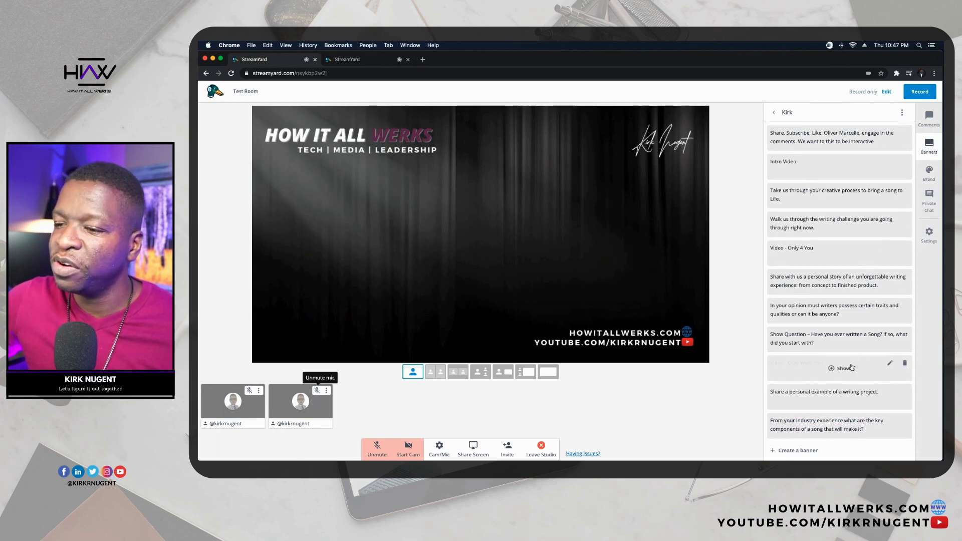
left_click(851, 359)
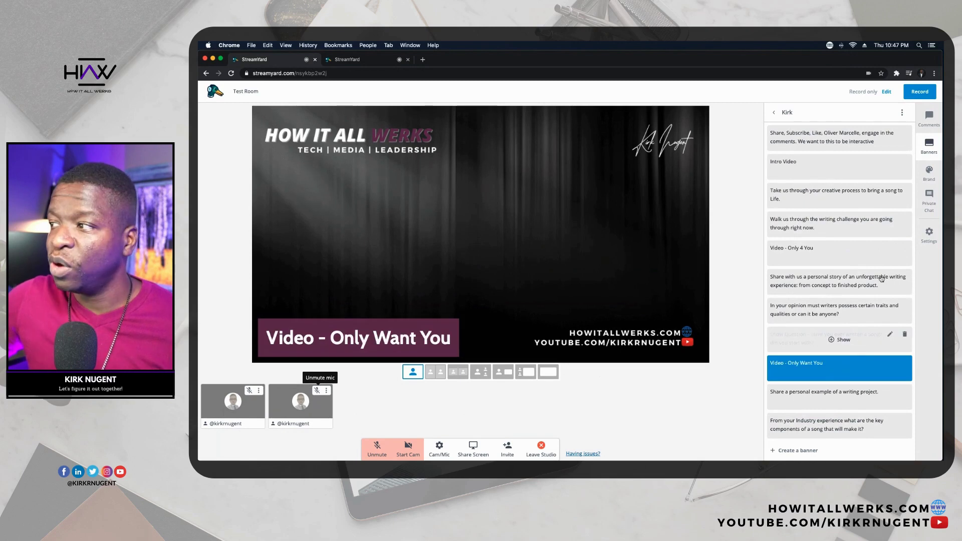
left_click(929, 173)
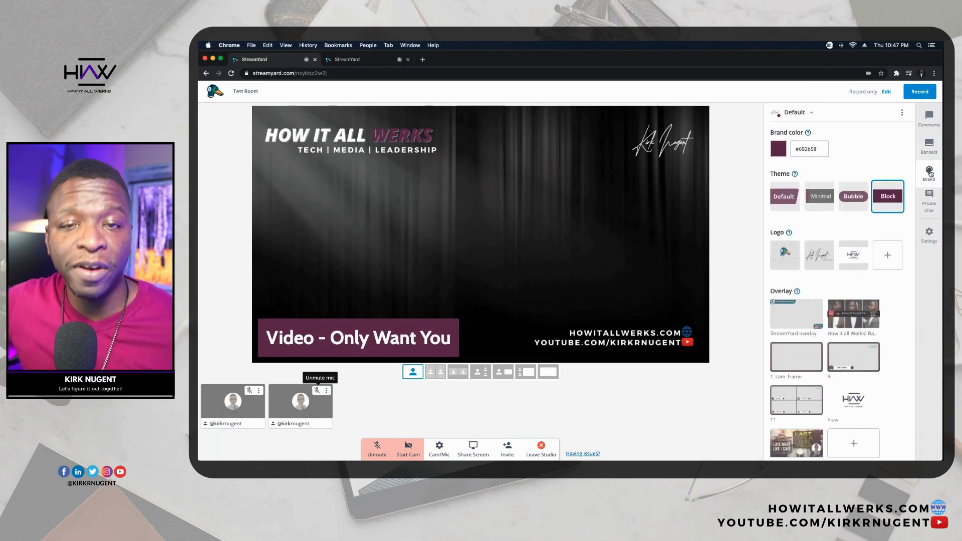
- Preview the 'Video - Only Want You' banner in the Bubble, Block and Minimal themes, then return to Default
left_click(859, 197)
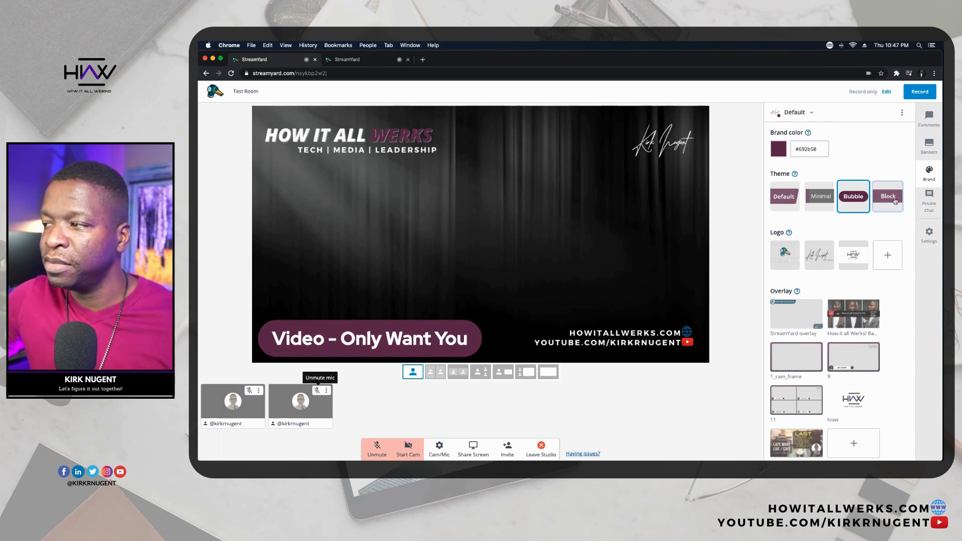
left_click(889, 200)
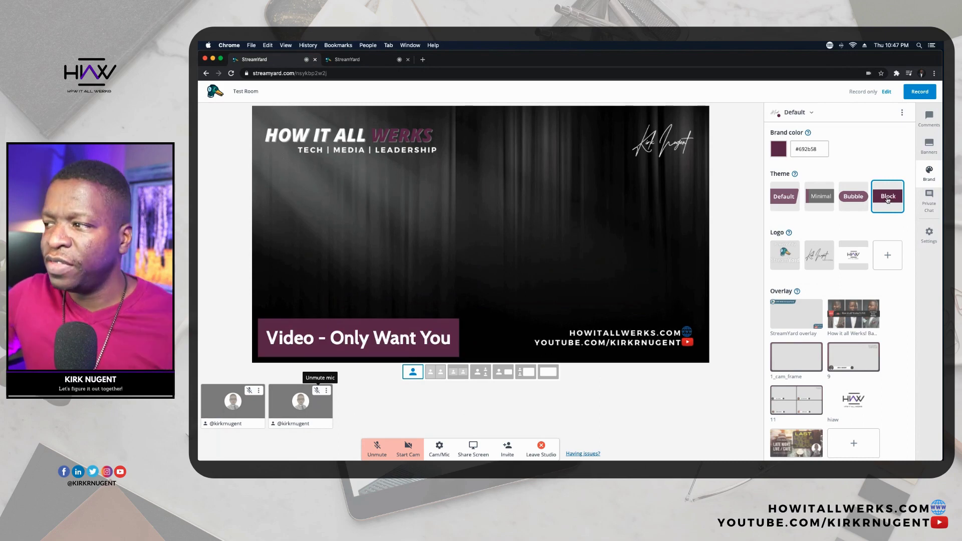
left_click(816, 200)
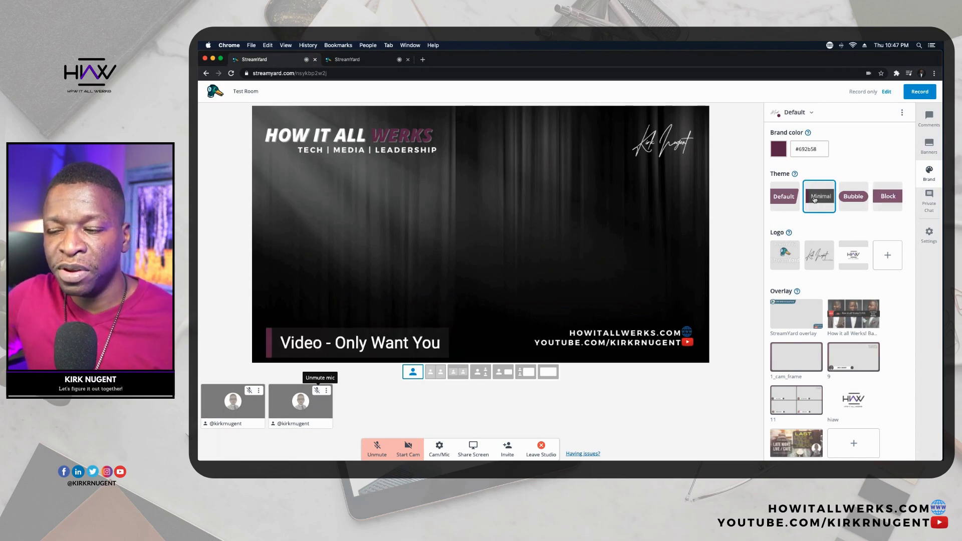
left_click(783, 200)
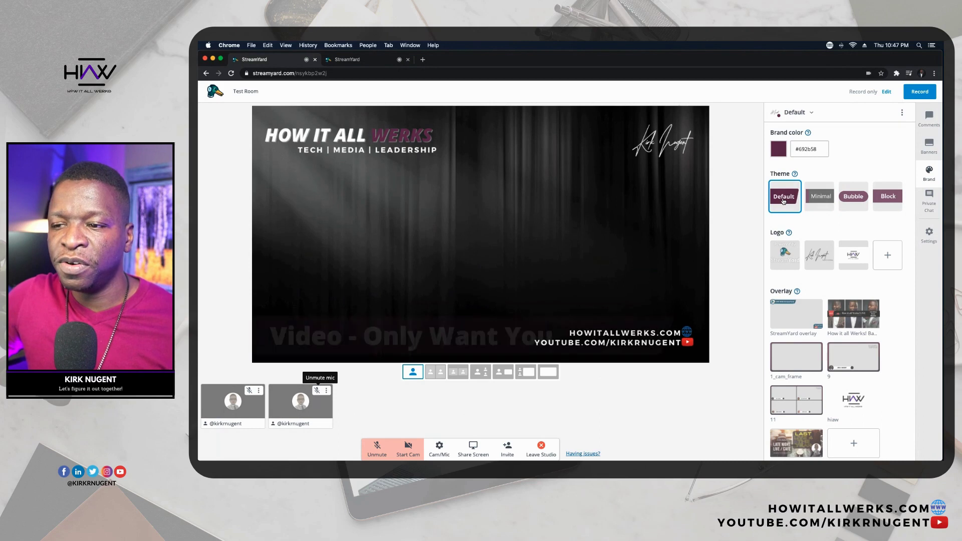